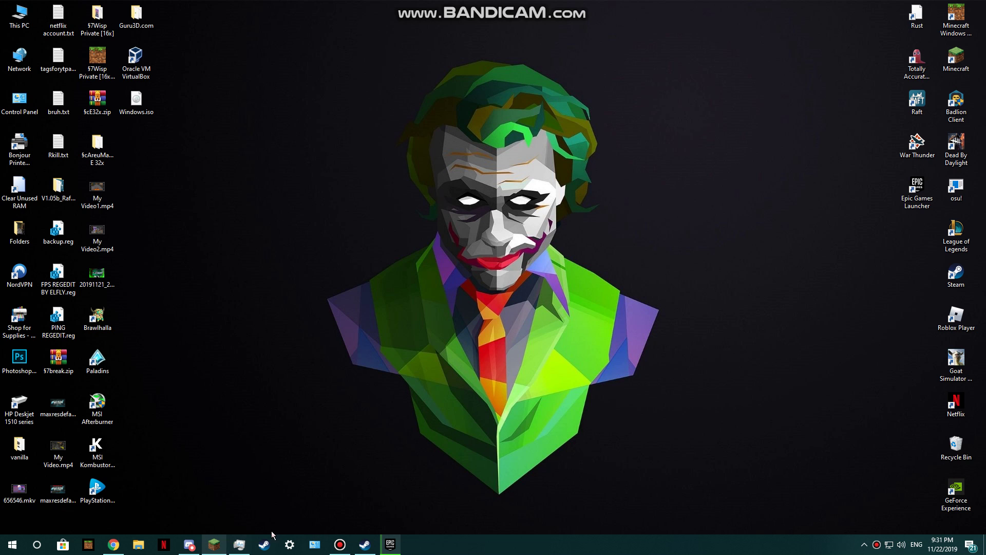
Bring up the screen recorder window, centre it, then hide it out of the way
left_click(340, 544)
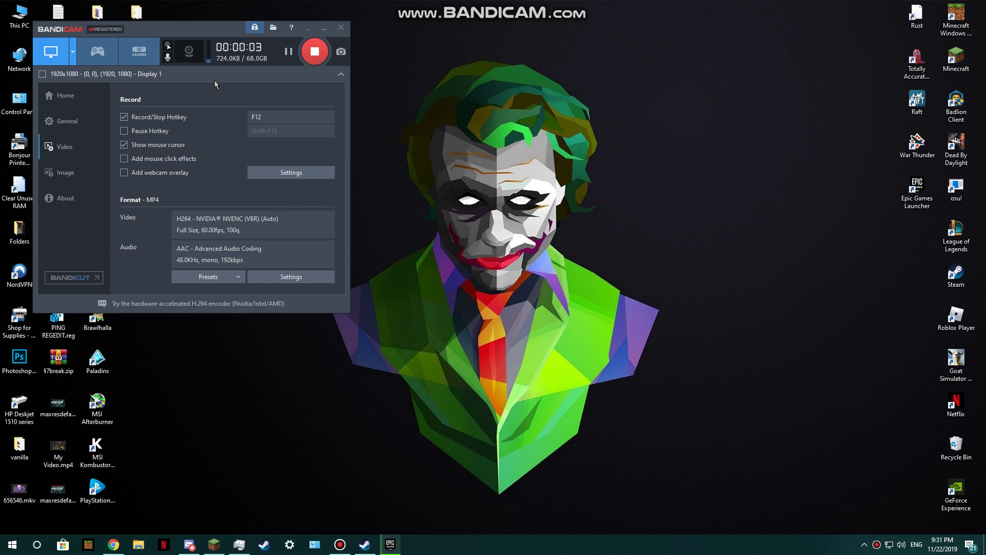
left_click_drag(224, 29, 536, 165)
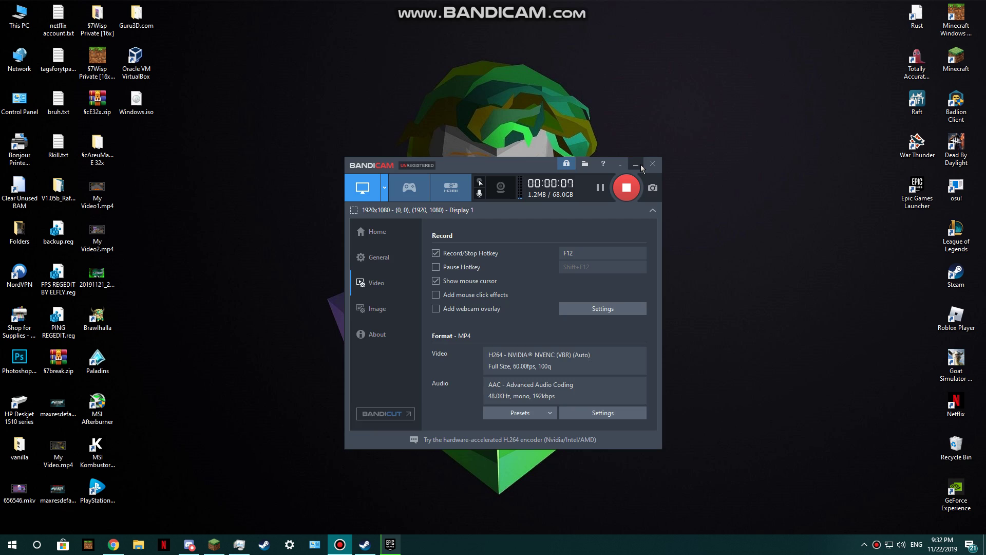
left_click(639, 165)
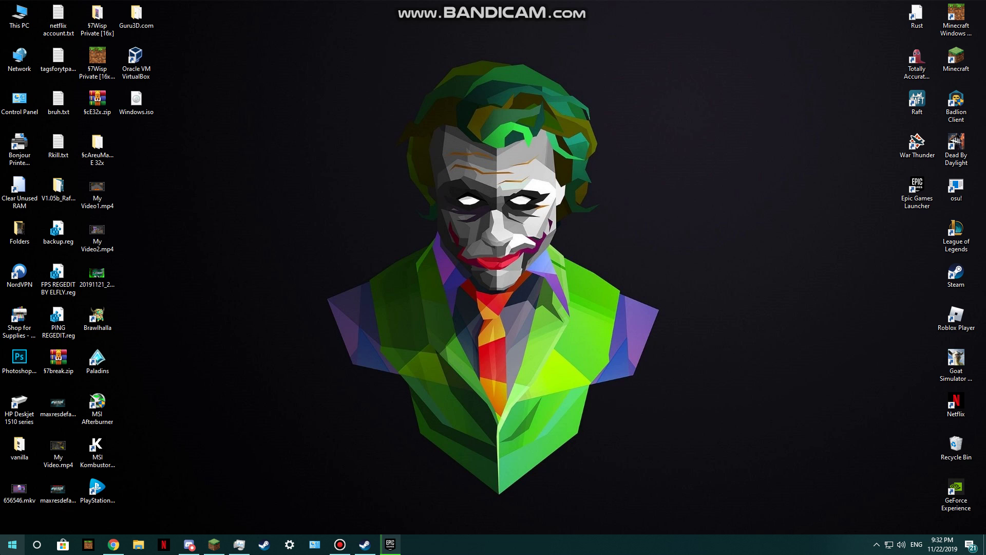
Search the Start menu for 'minecraft', correcting the misspelled term
left_click(13, 544)
type("minedcra")
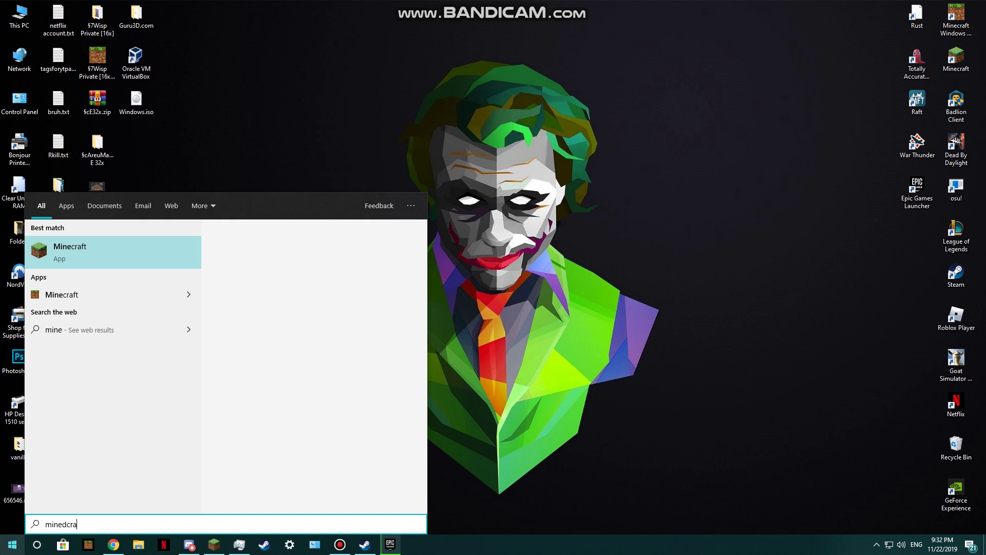
key("BackSpace")
key("BackSpace")
key("BackSpace")
key("BackSpace")
type("craft")
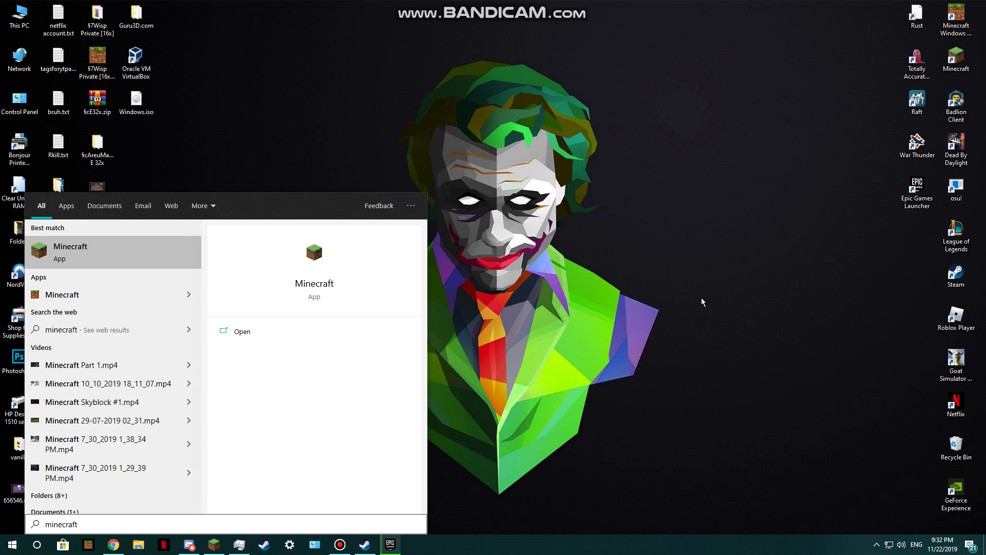
Dismiss the search results and launch the Minecraft desktop shortcut
left_click(253, 330)
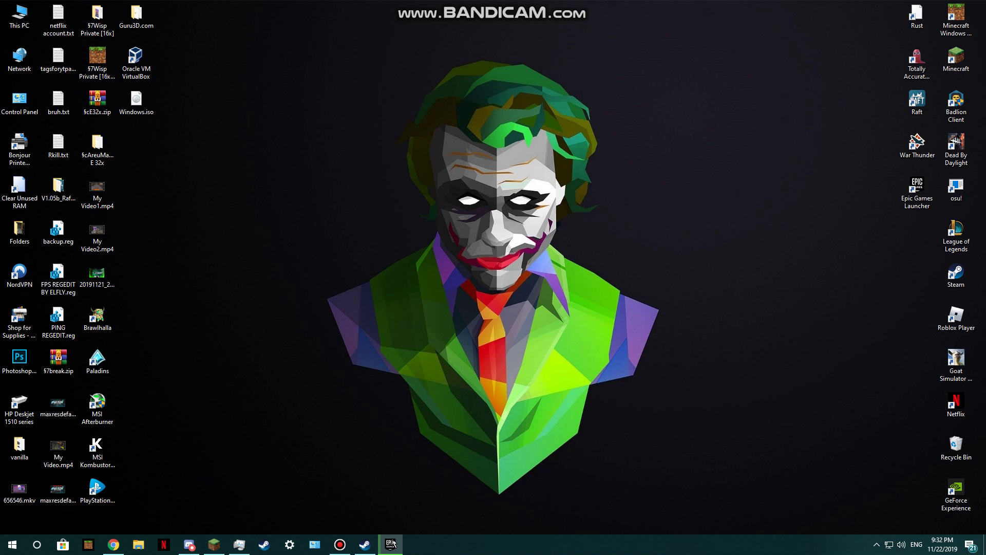
left_click_drag(796, 144, 635, 5)
double_click(957, 60)
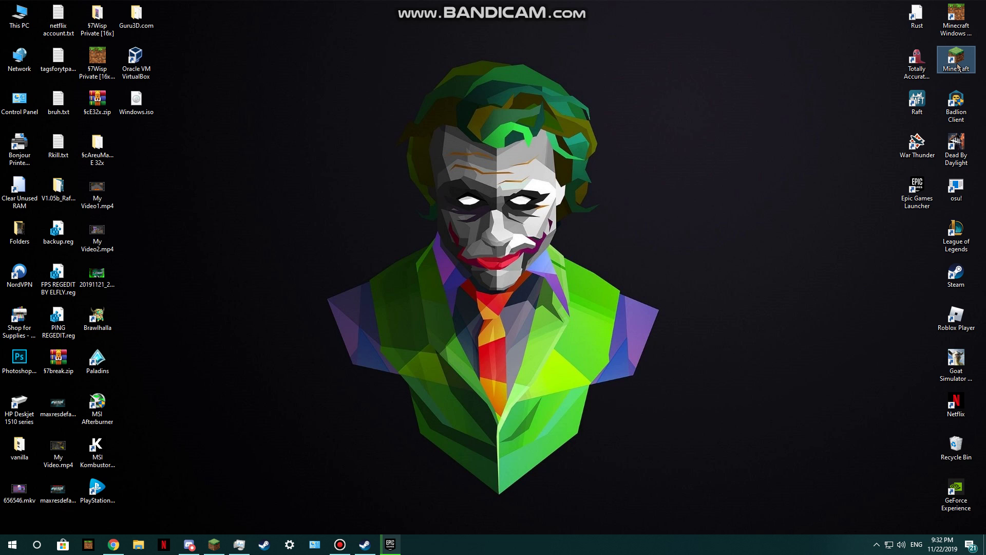
In the Minecraft shortcut's Properties, enable compatibility mode for Windows Vista and apply it
right_click(958, 65)
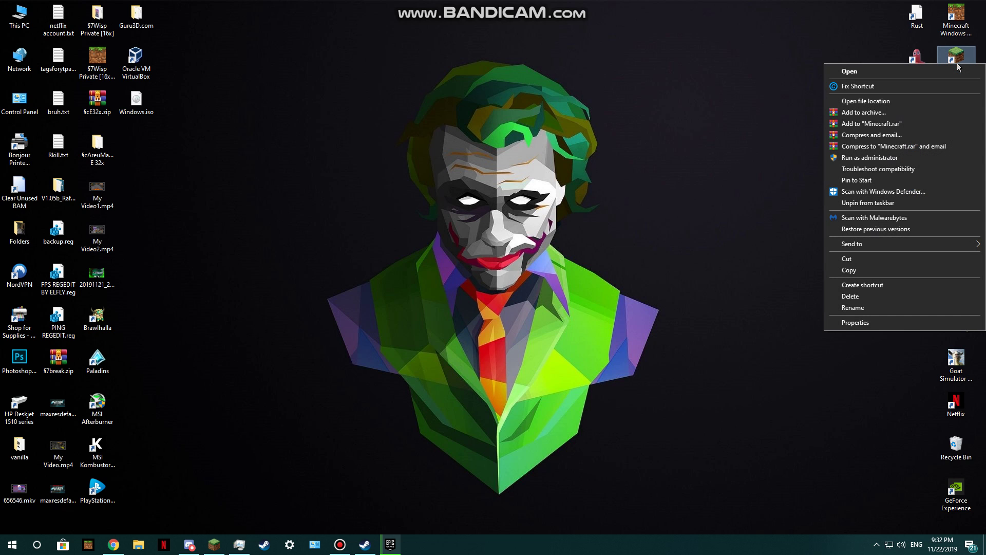
left_click(926, 323)
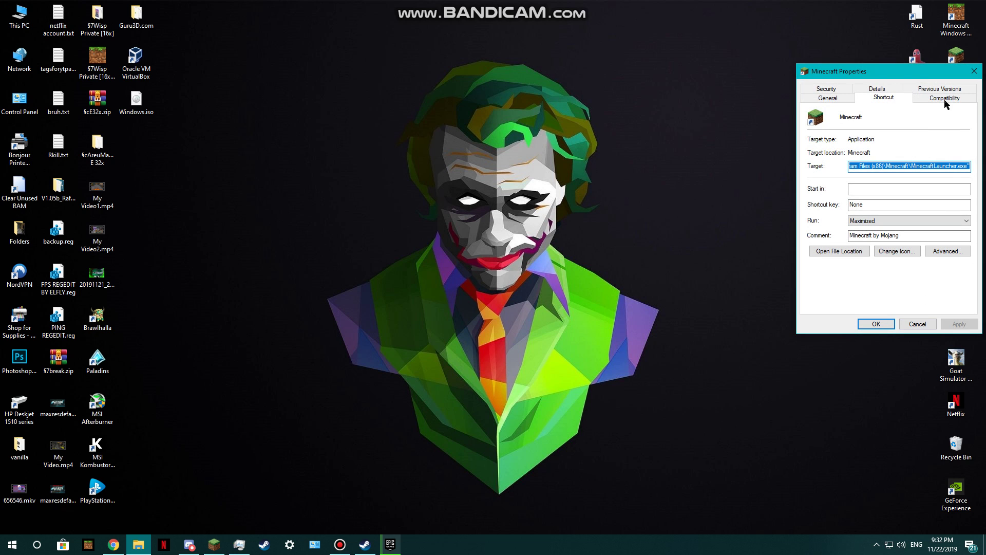
left_click_drag(904, 71, 509, 8)
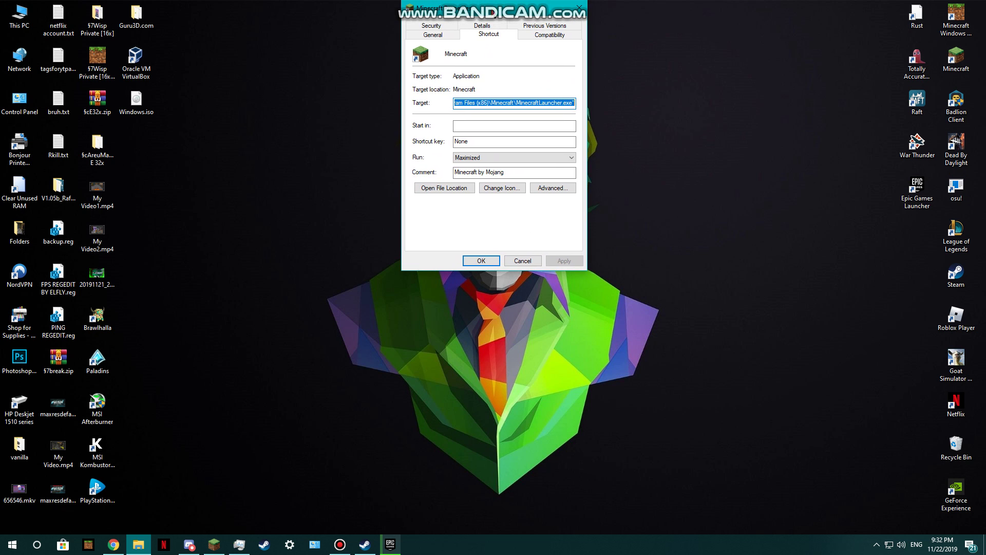
left_click(525, 37)
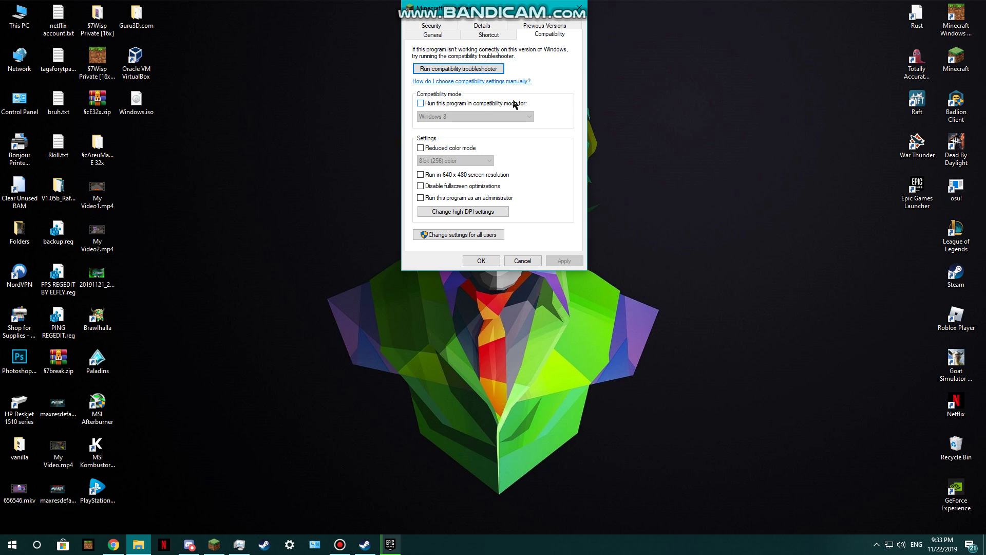
left_click(429, 104)
left_click(444, 117)
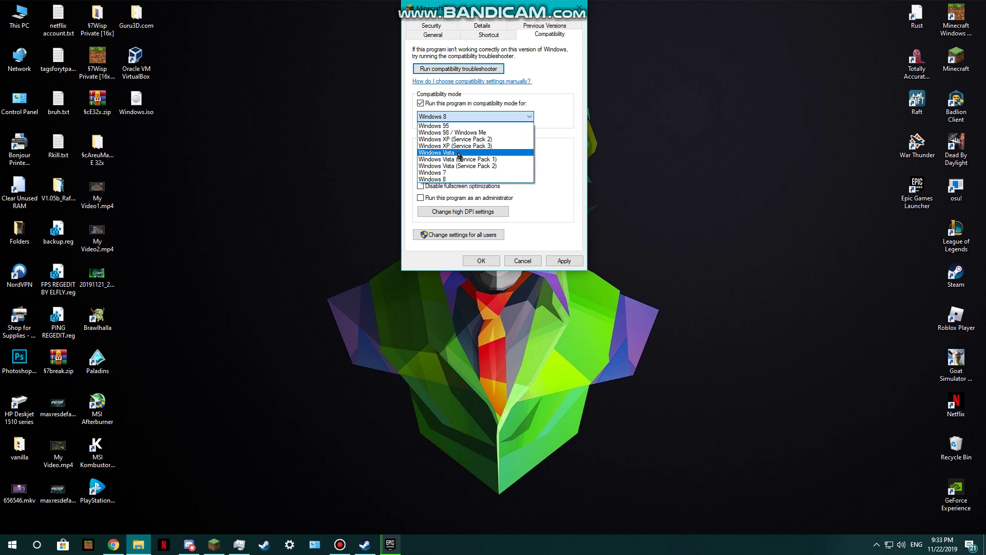
left_click(460, 153)
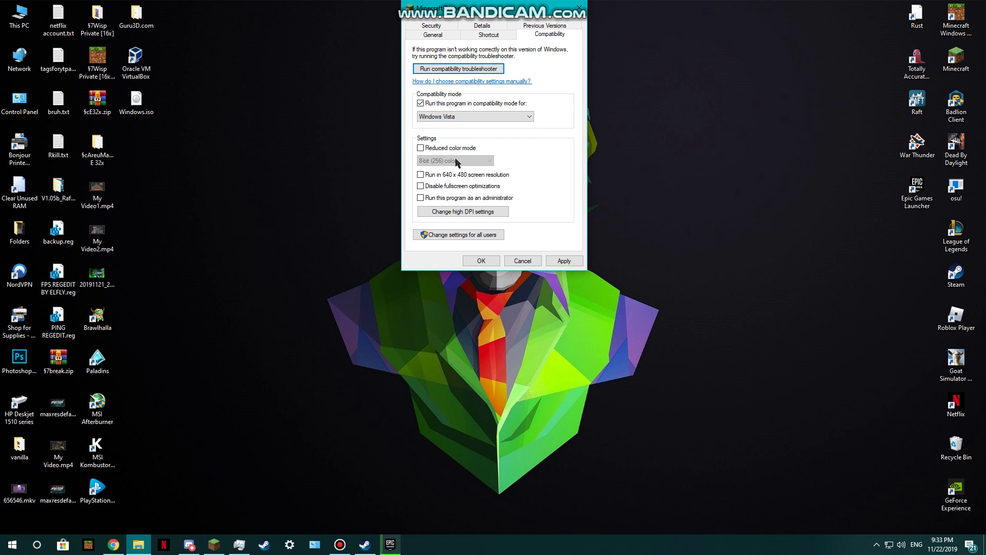
left_click(563, 261)
left_click(521, 260)
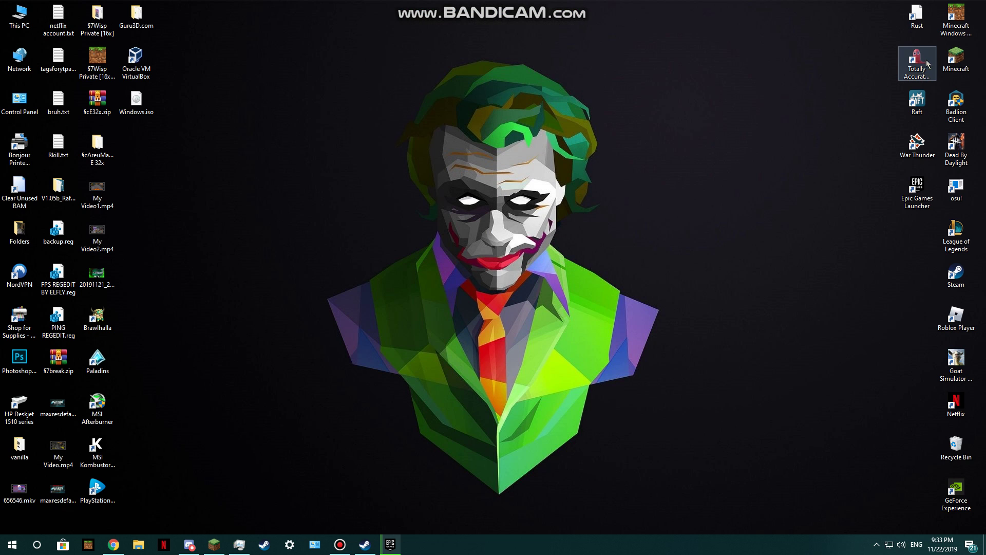
double_click(946, 61)
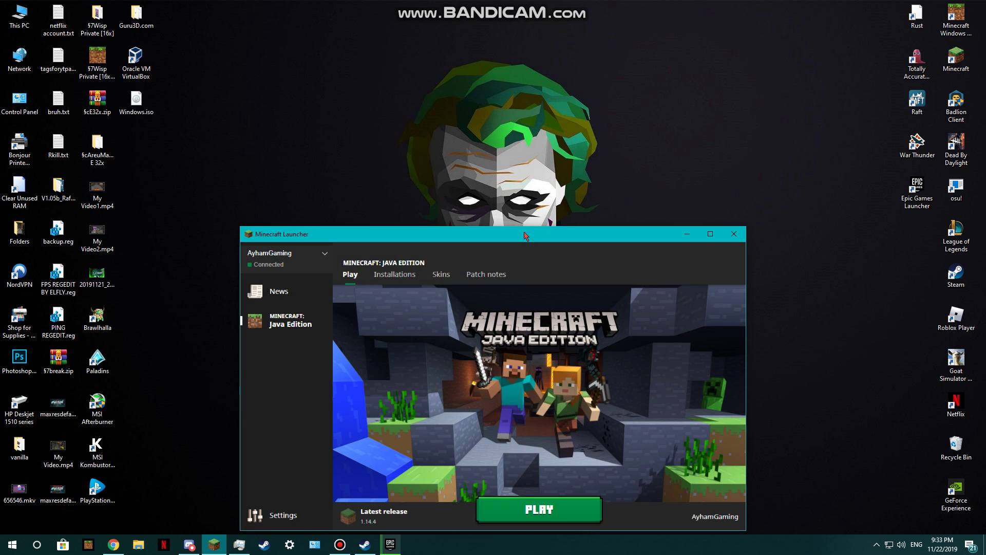
left_click(738, 231)
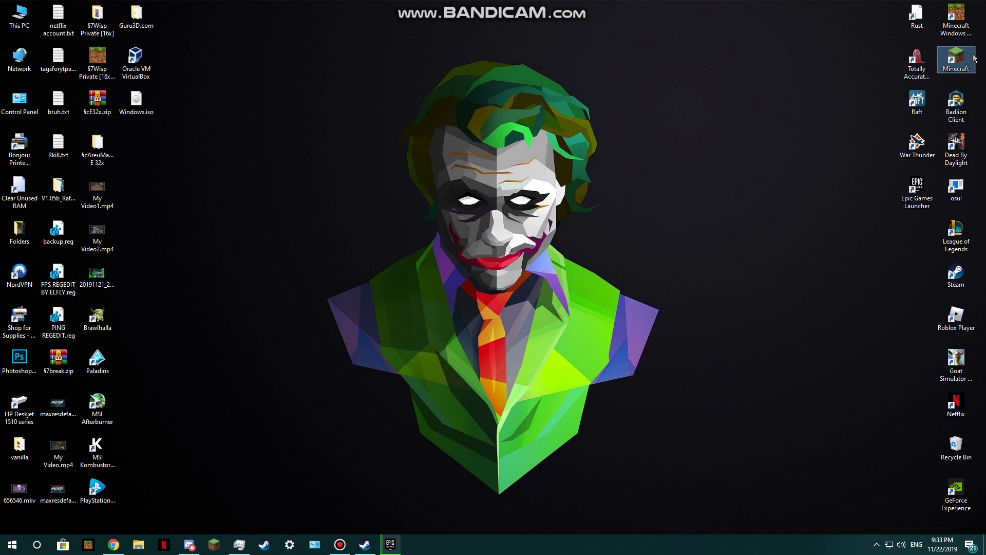
Open the Minecraft shortcut and move the Minecraft Updater window near the centre
right_click(974, 58)
left_click(940, 62)
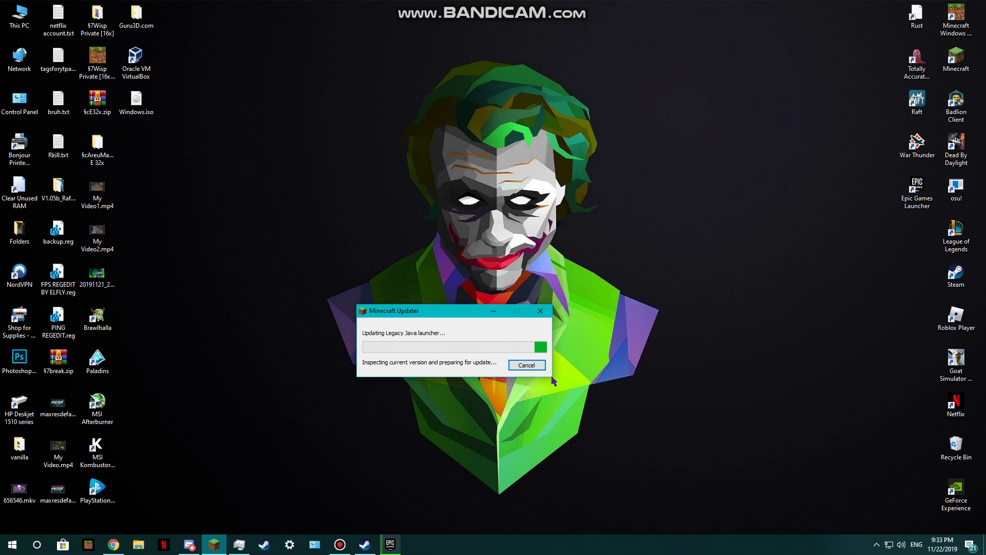
left_click_drag(449, 311, 348, 158)
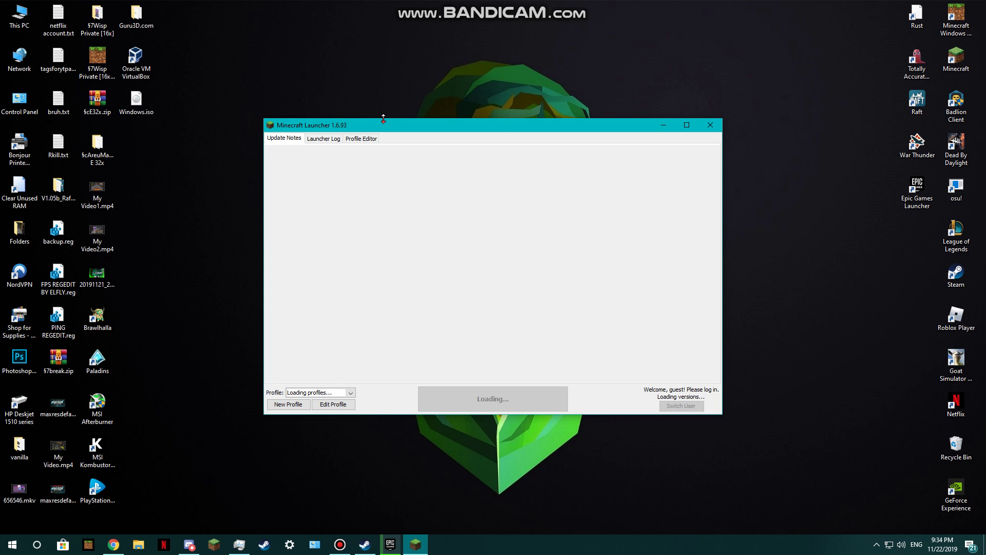
Maximize the launcher, choose 'I'm sure. Reset my settings.', then restore and reposition the window
left_click_drag(383, 119, 303, 2)
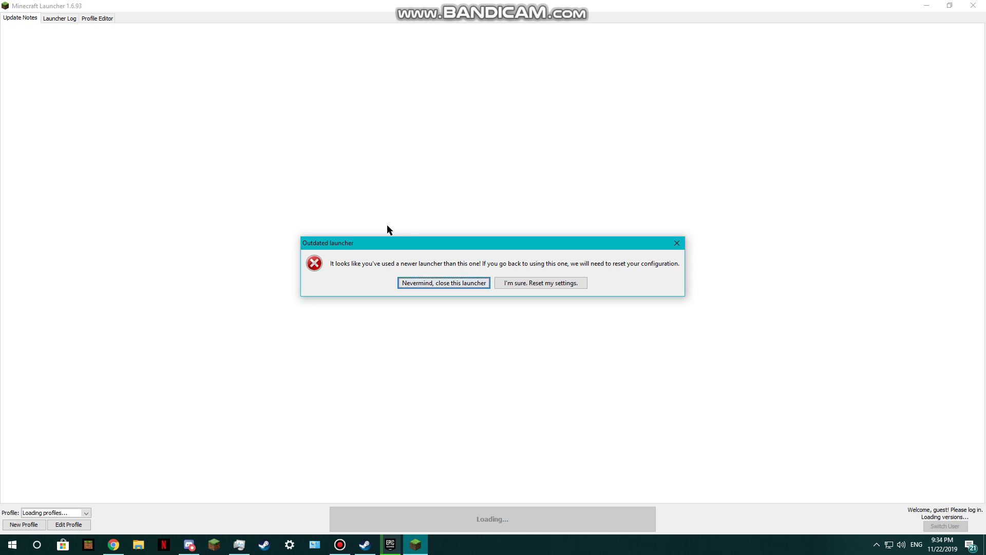
left_click(517, 283)
left_click_drag(373, 23, 477, 135)
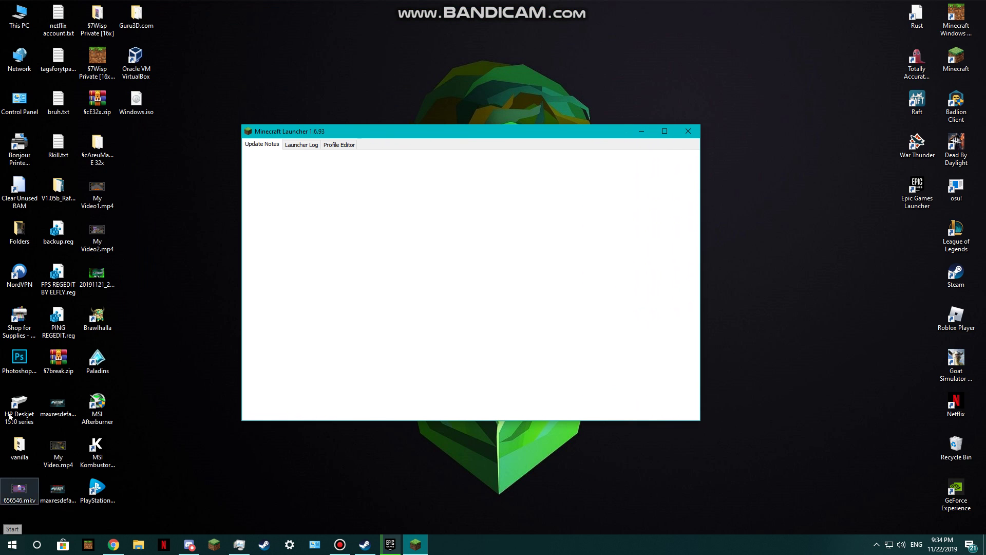
left_click_drag(308, 133, 476, 285)
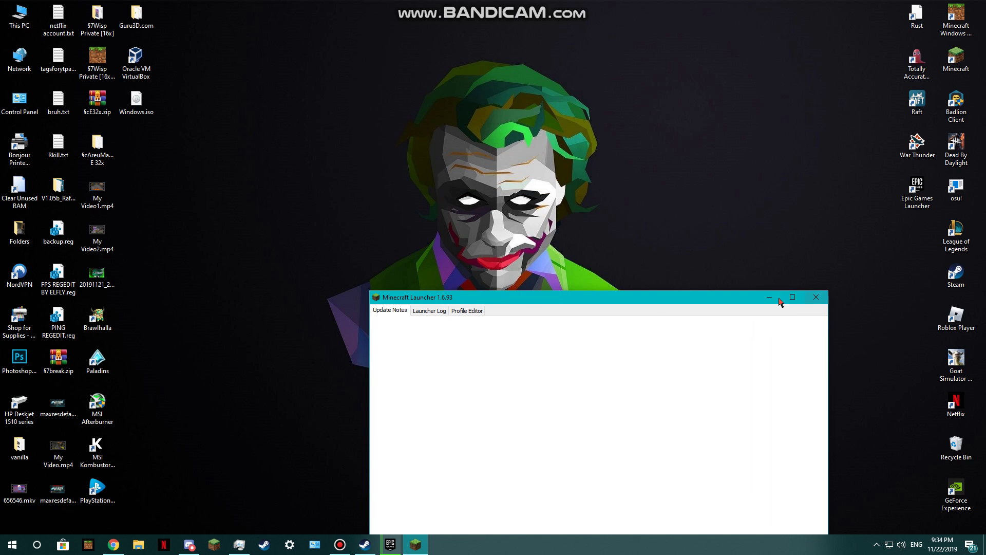
left_click_drag(655, 301, 670, 161)
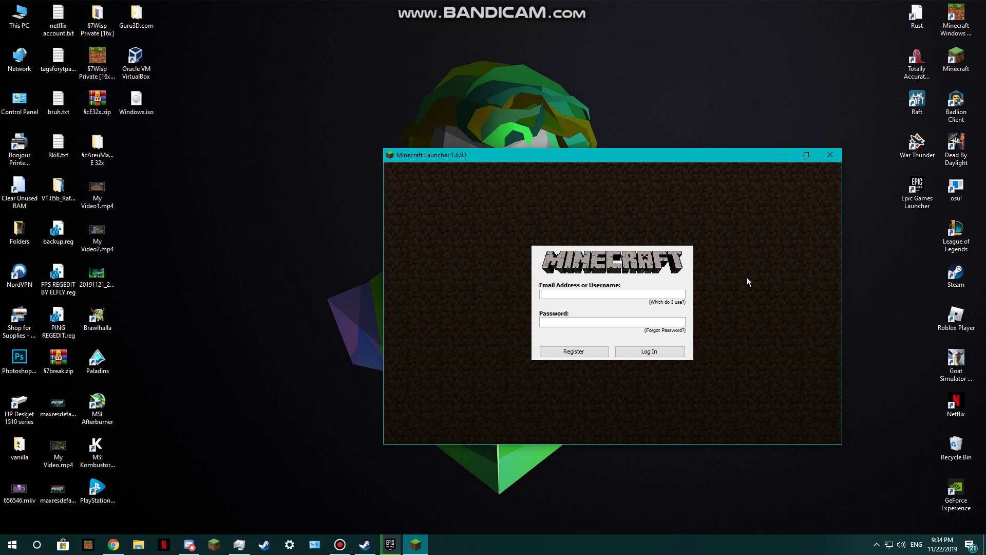
Type an e-mail address into the username field, then clear it, leaving the form empty
left_click_drag(730, 160, 646, 276)
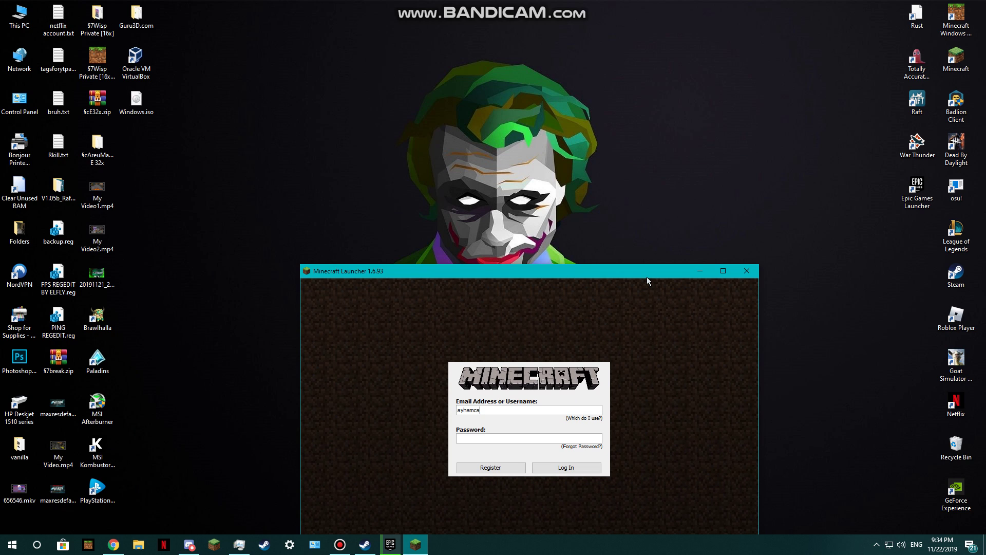
left_click_drag(647, 277, 579, 271)
key("ctrl+a")
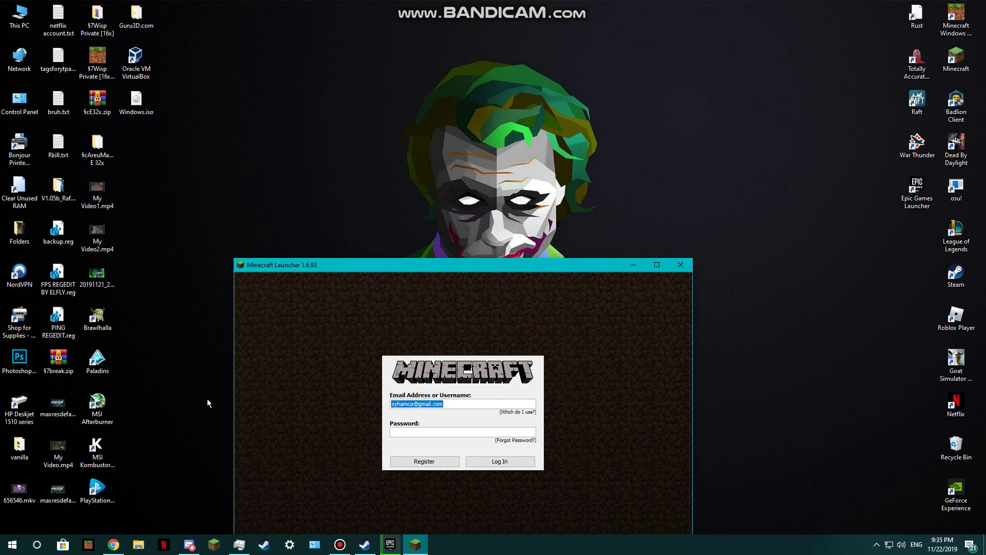
key("BackSpace")
left_click_drag(385, 264, 272, 122)
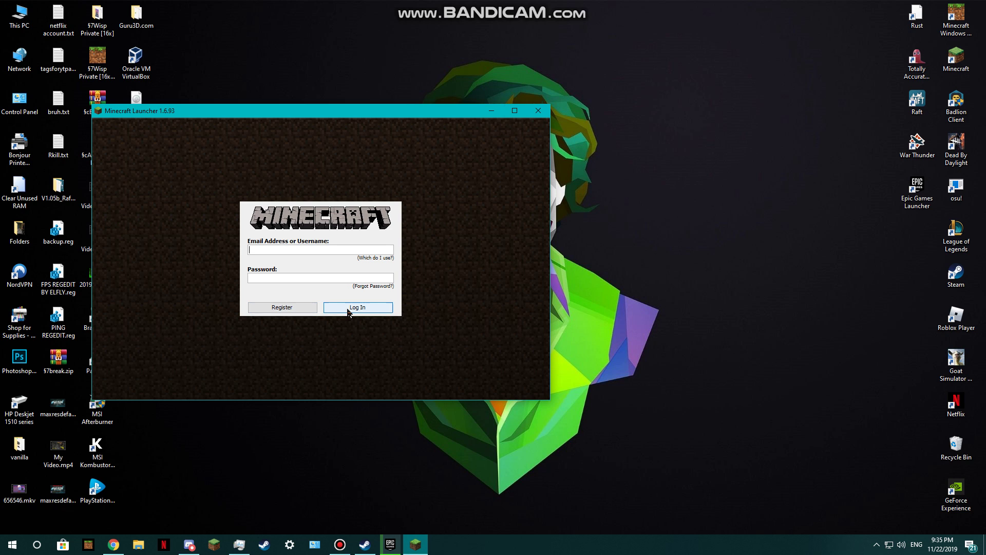
Close the old launcher and uncheck Windows Vista compatibility mode in the Minecraft shortcut's Properties
left_click(538, 110)
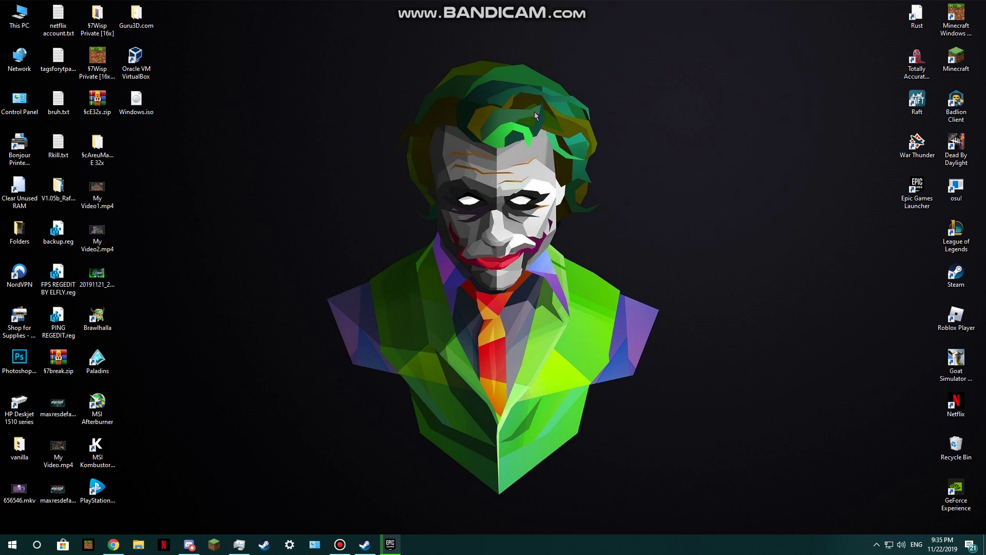
right_click(970, 58)
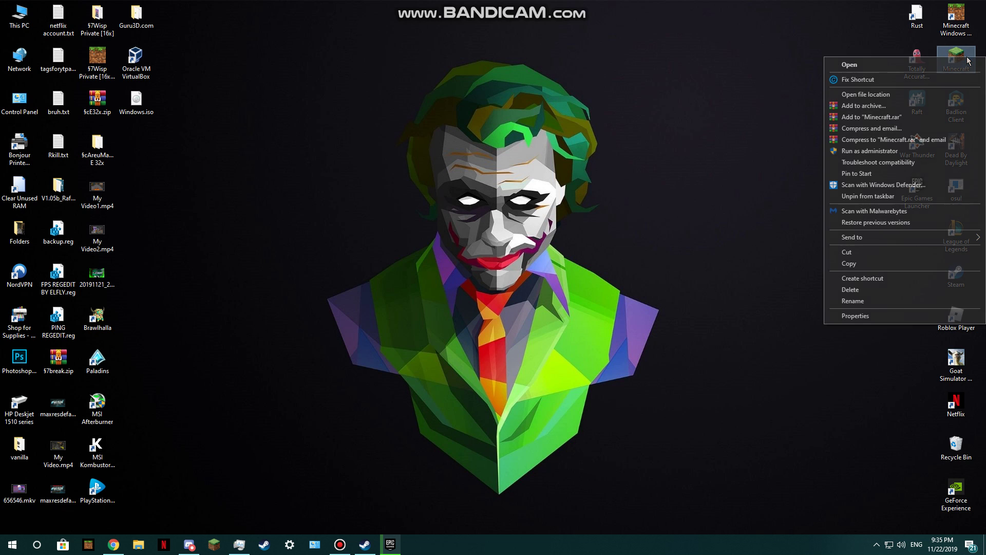
left_click(897, 315)
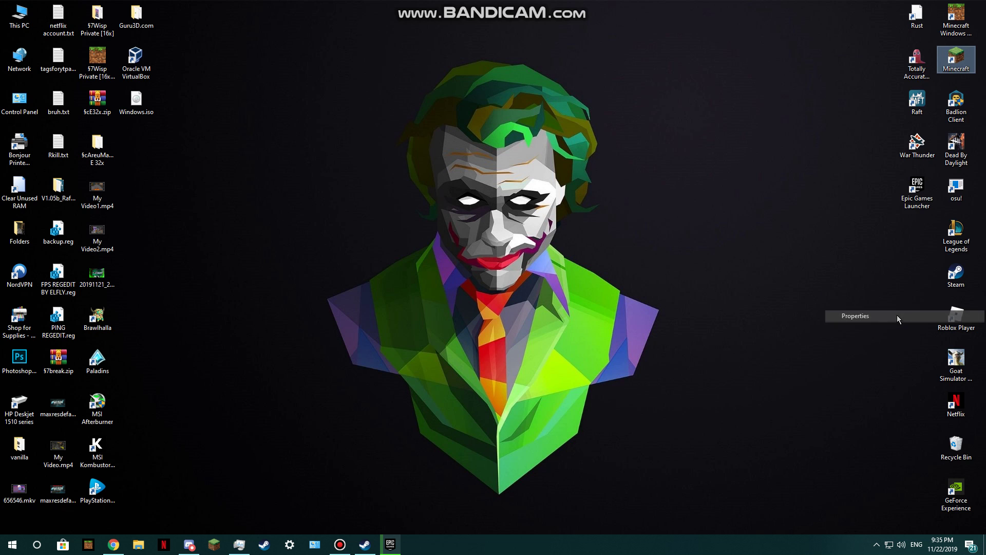
left_click(944, 91)
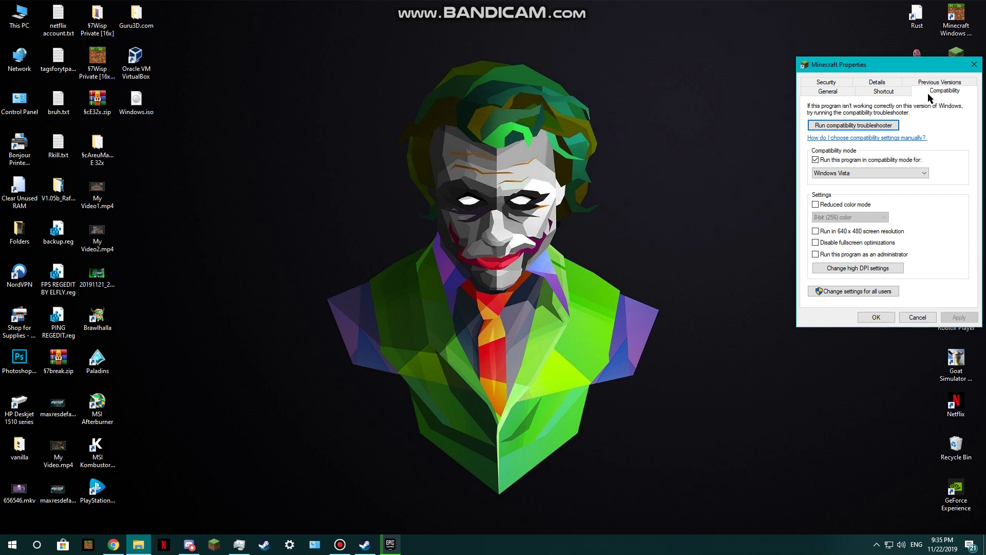
left_click(845, 163)
left_click(958, 318)
left_click(876, 318)
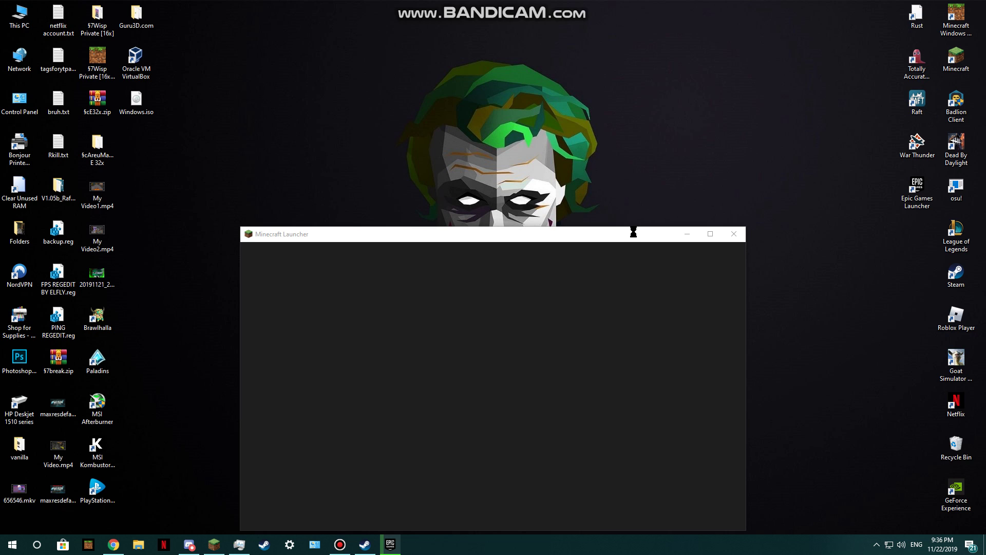
Bring the new launcher forward, reposition it, and click the EMAIL field on its login screen
left_click(633, 232)
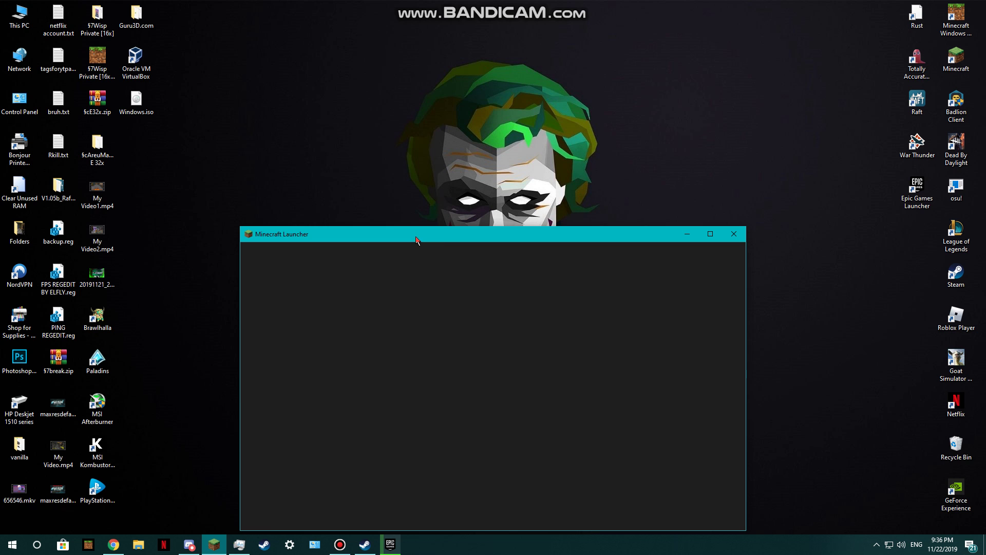
left_click_drag(384, 234, 412, 104)
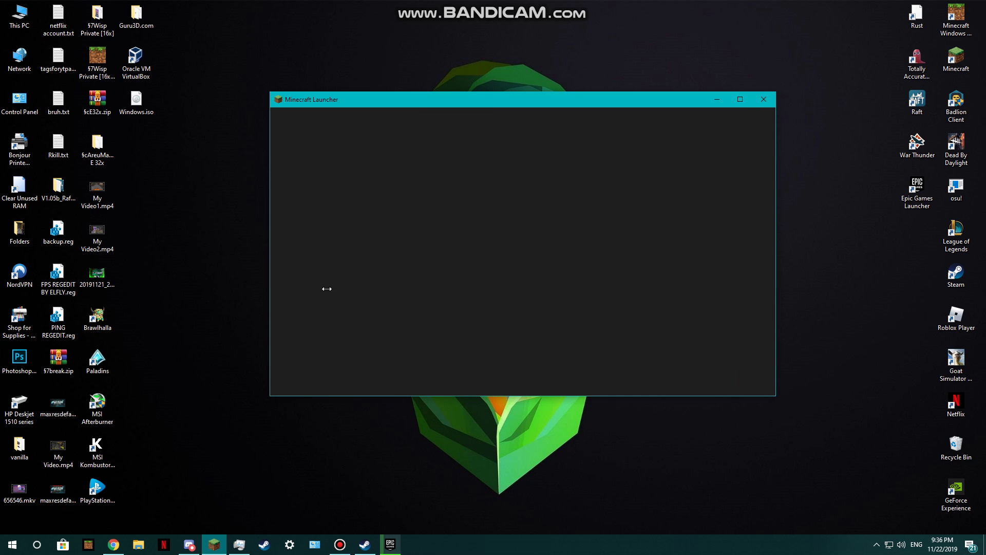
left_click_drag(497, 105, 291, 112)
left_click(217, 193)
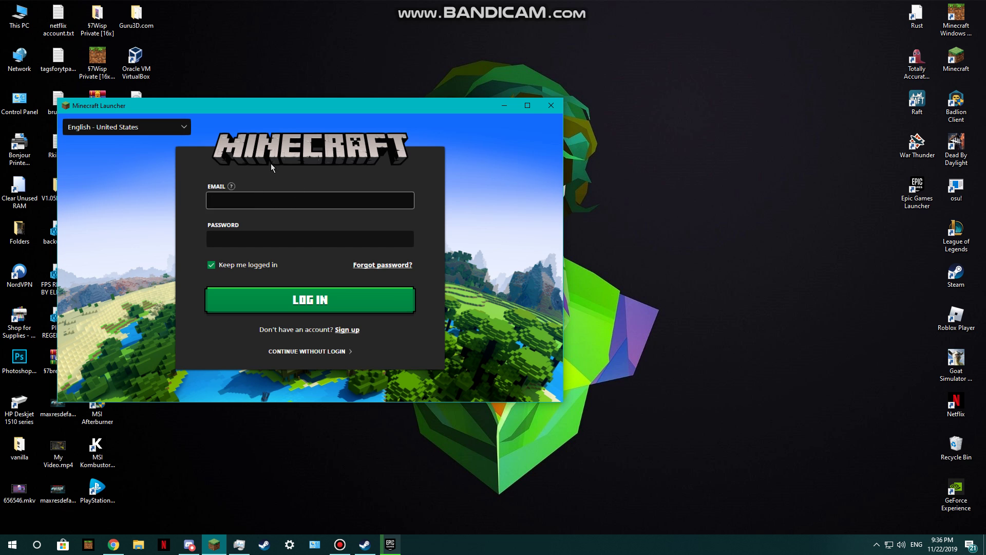
left_click_drag(291, 114, 441, 144)
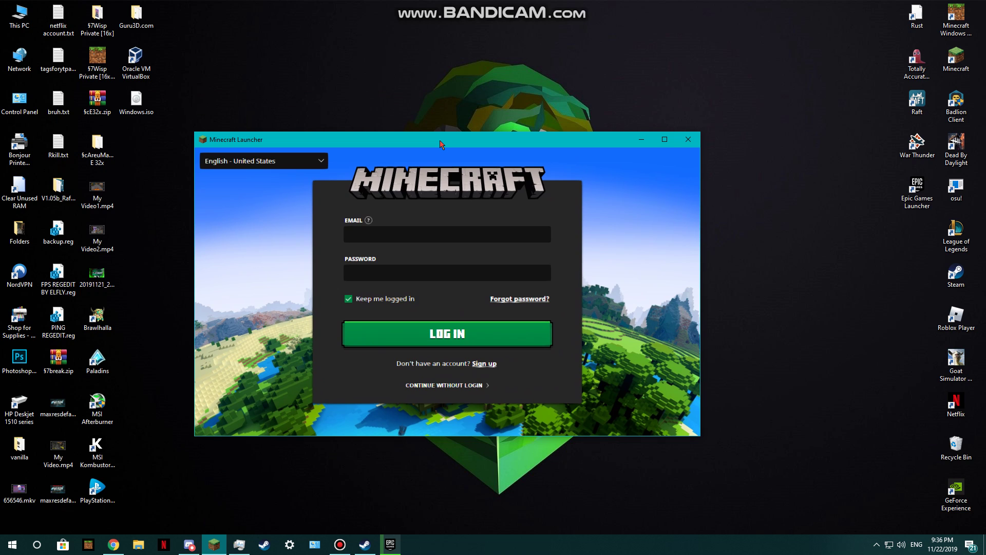